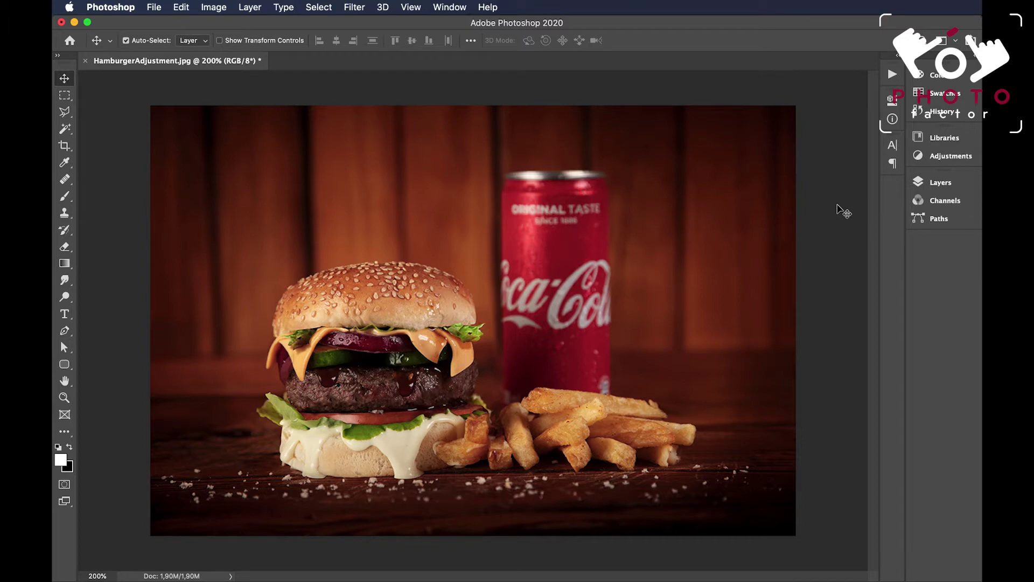
Step: Briefly check the Layers panel, then open Image > Adjustments > Vibrance and move its dialog to the top right
click(938, 184)
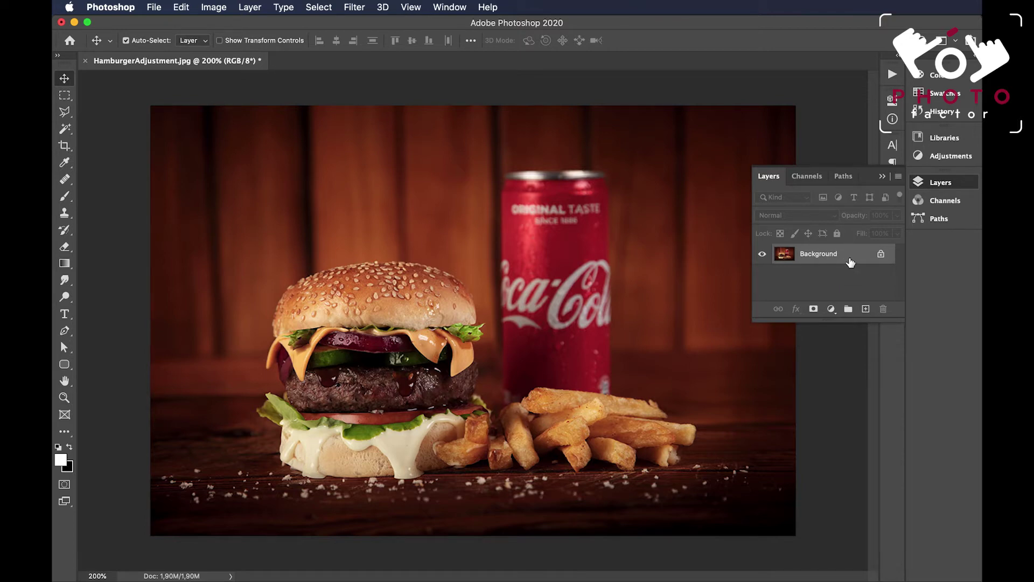
click(882, 176)
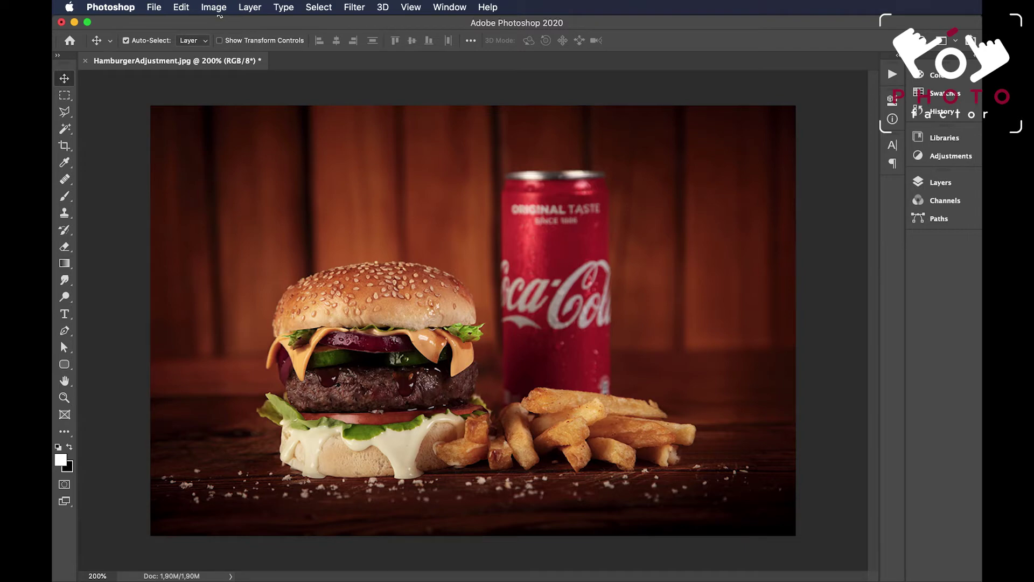
click(214, 8)
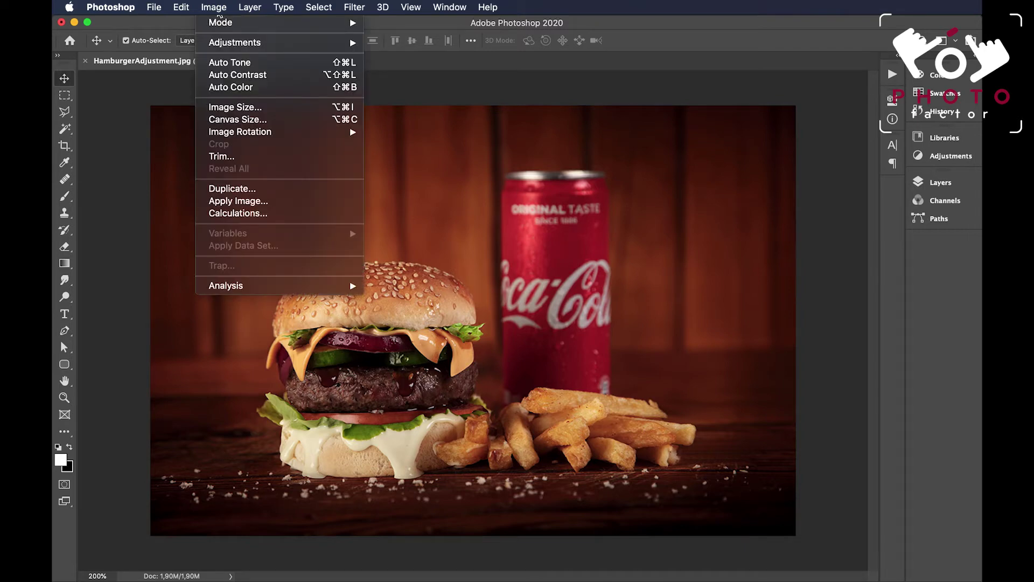
mouse_move(230, 44)
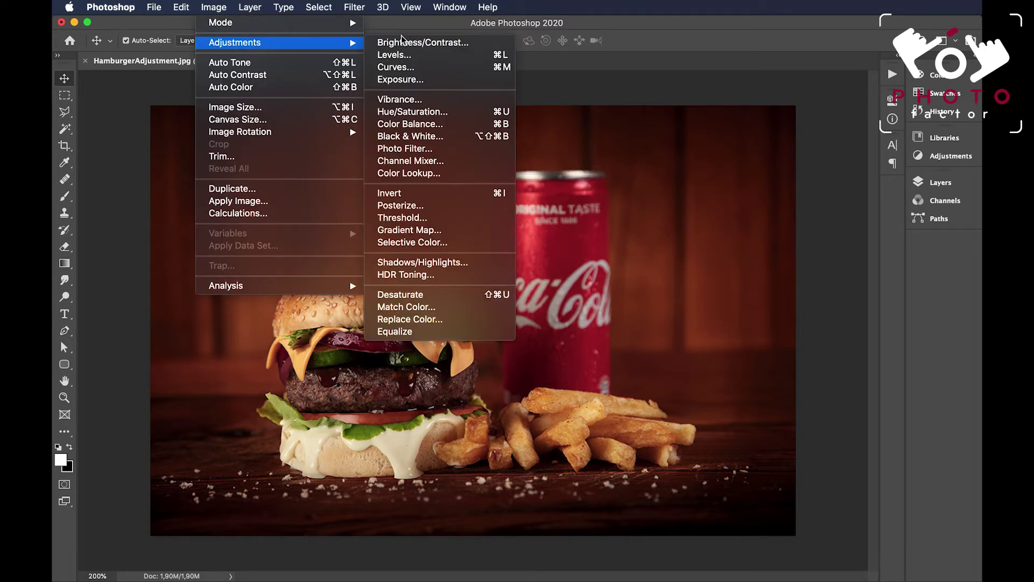
click(414, 101)
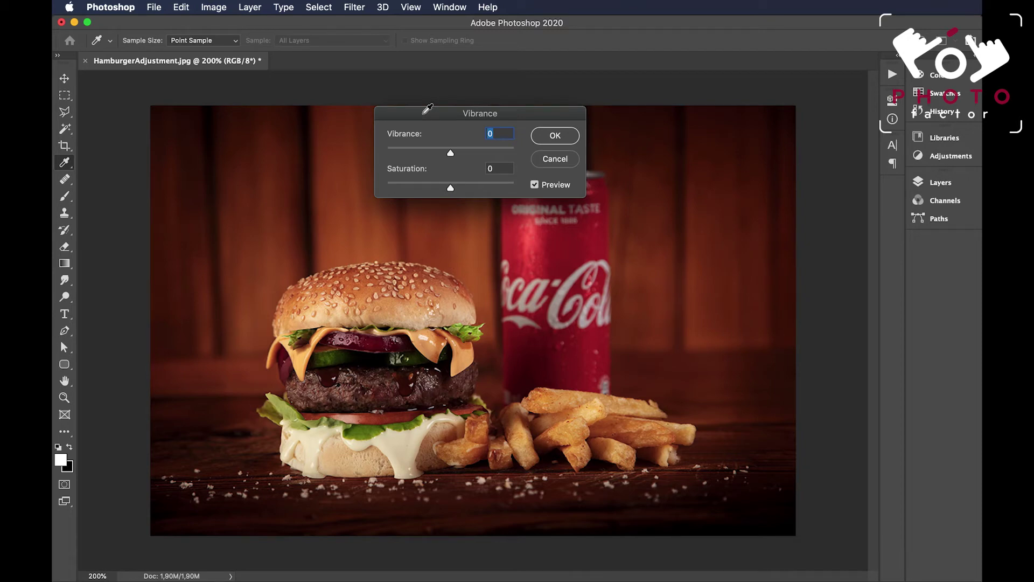
drag(427, 110, 718, 58)
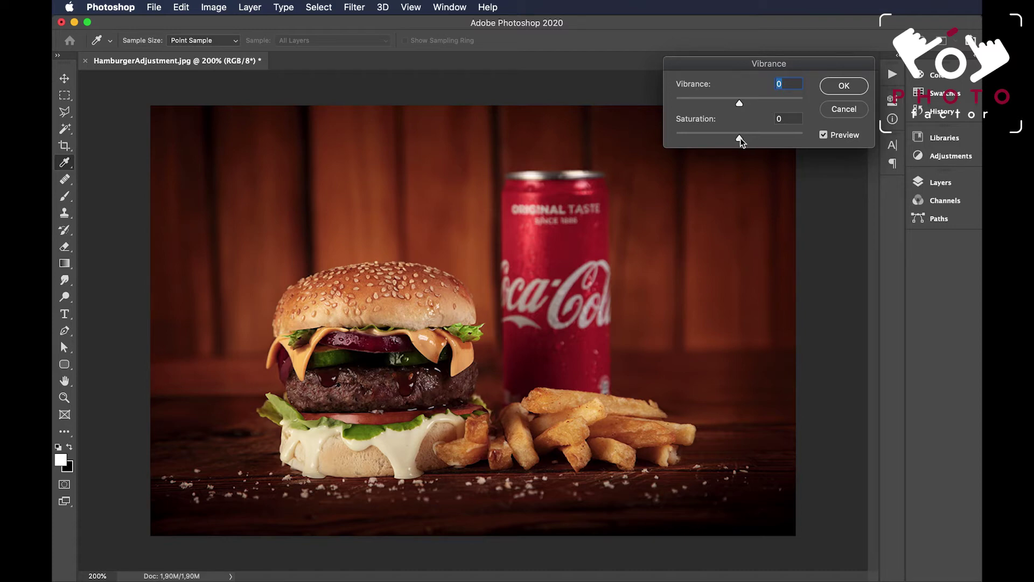
drag(740, 140, 708, 139)
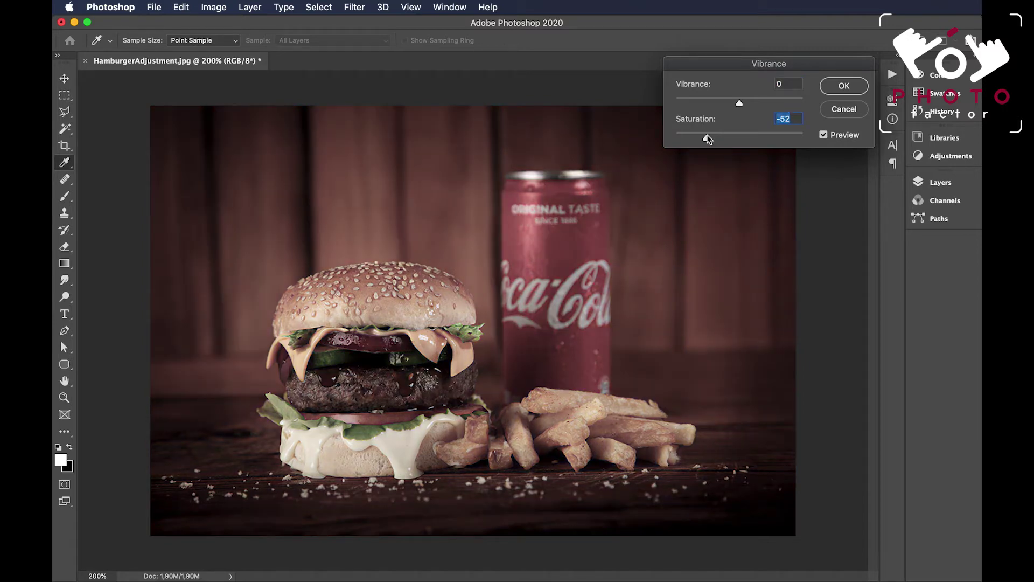
drag(707, 139, 758, 139)
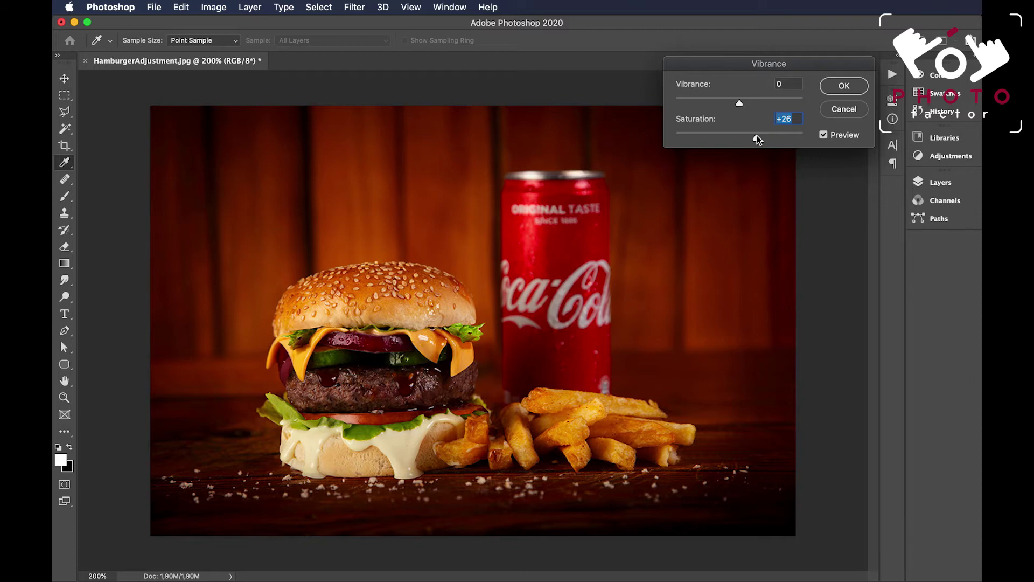
text(0)
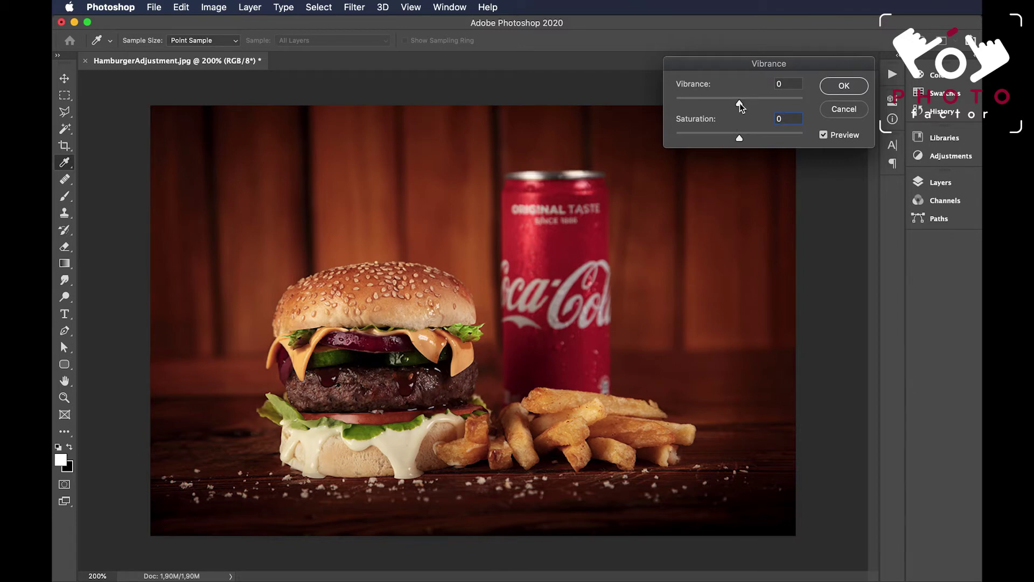
drag(741, 106, 723, 105)
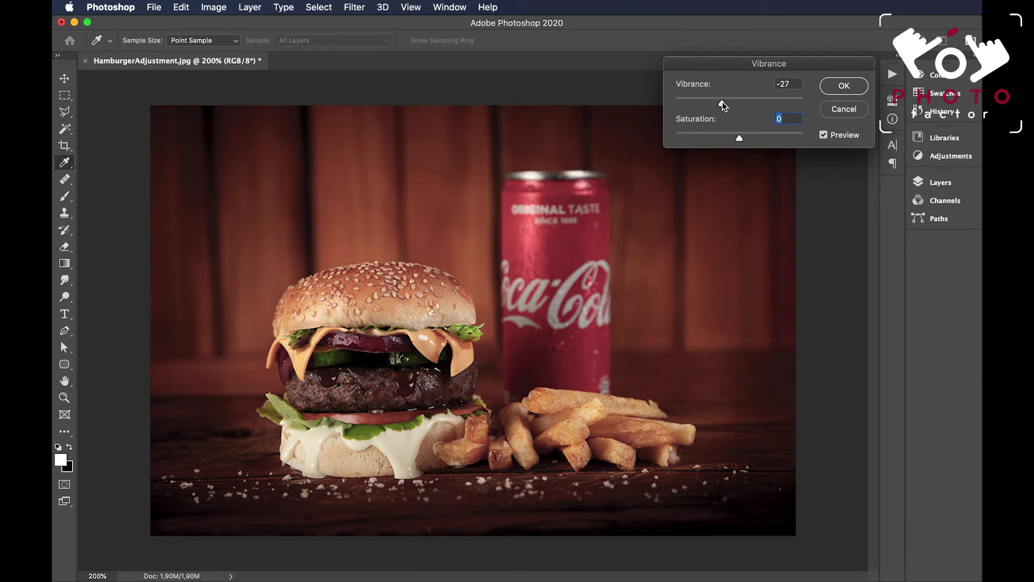
drag(723, 105, 774, 103)
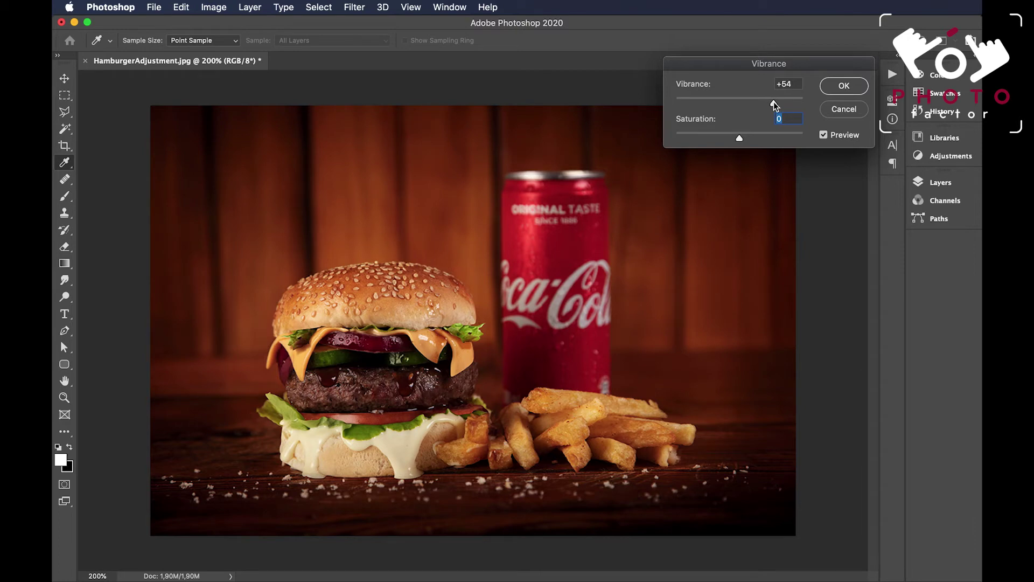
drag(774, 105, 772, 105)
text(50)
drag(746, 104, 740, 103)
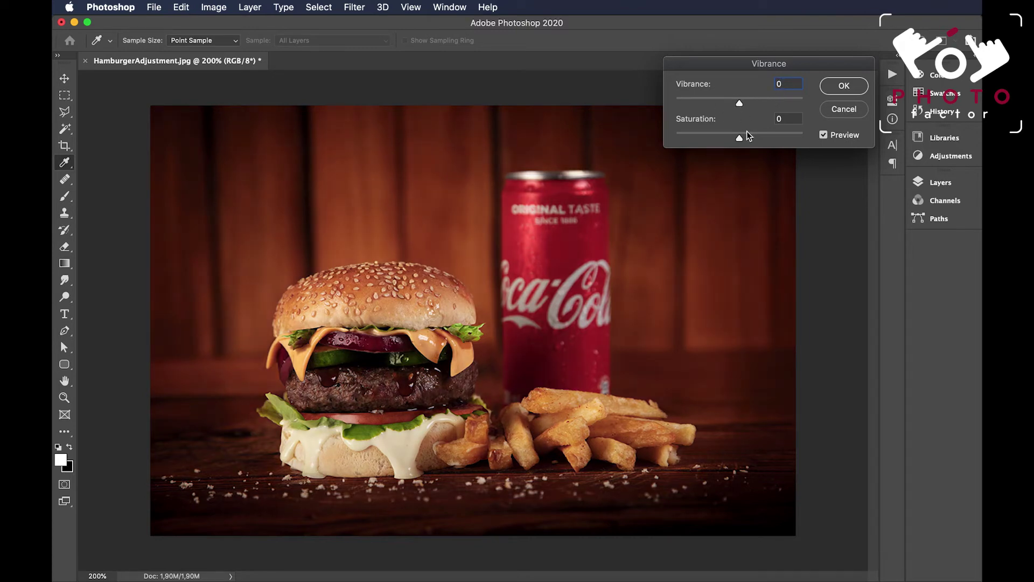
Step: Reset Vibrance to 0 and enter a Saturation value of +5
click(773, 119)
text(50)
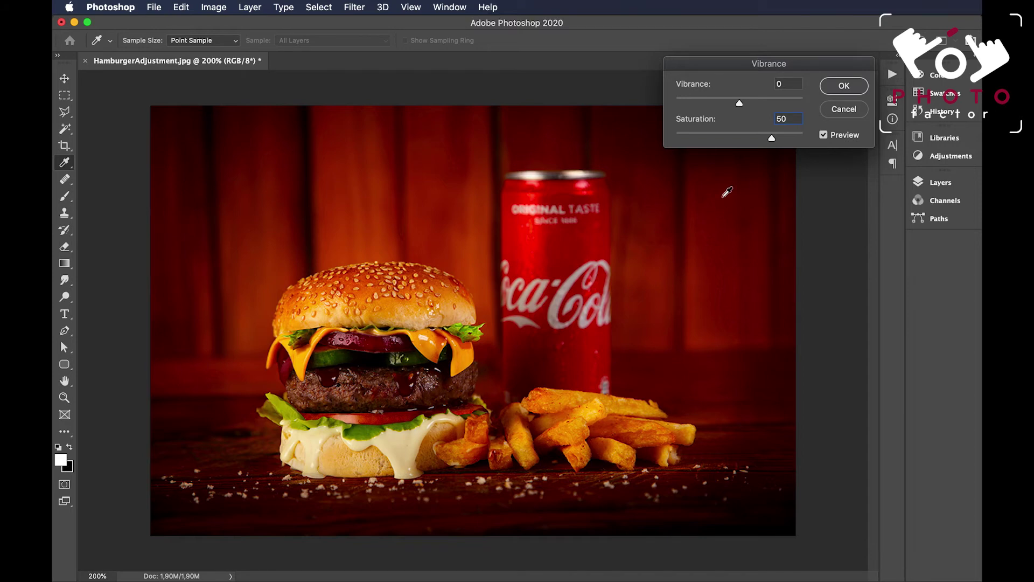
key(BackSpace)
key(BackSpace)
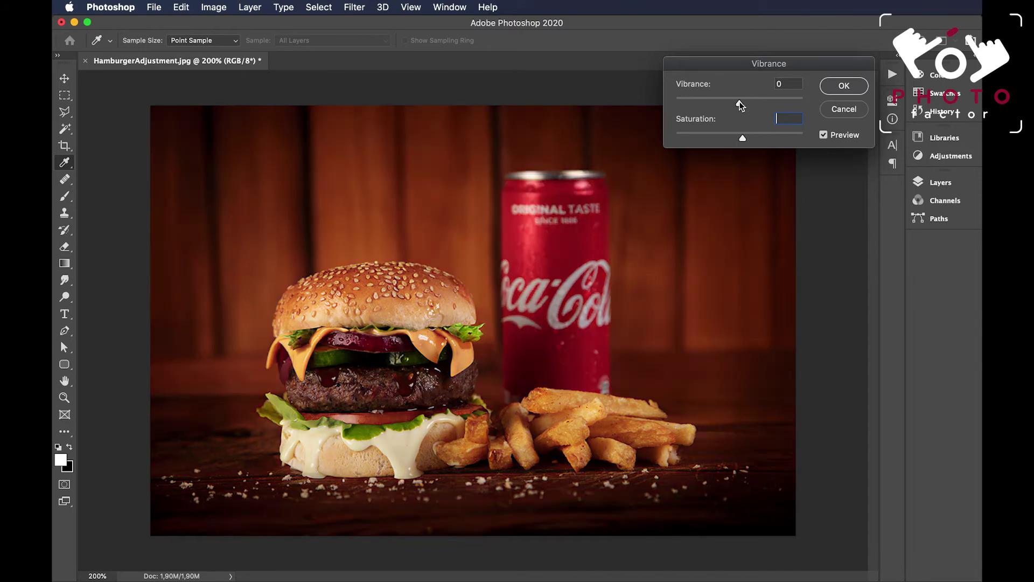
text(5)
key(Tab)
Step: Settle Vibrance at +22 after trying +53, comparing before/after with Preview and leaving it on
drag(741, 104, 773, 105)
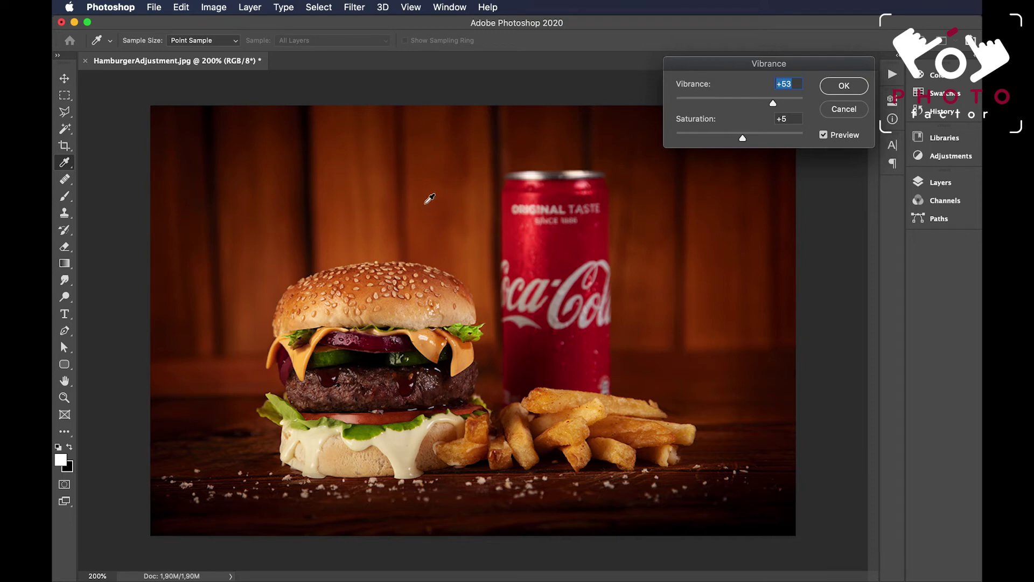
drag(771, 102, 755, 105)
click(823, 136)
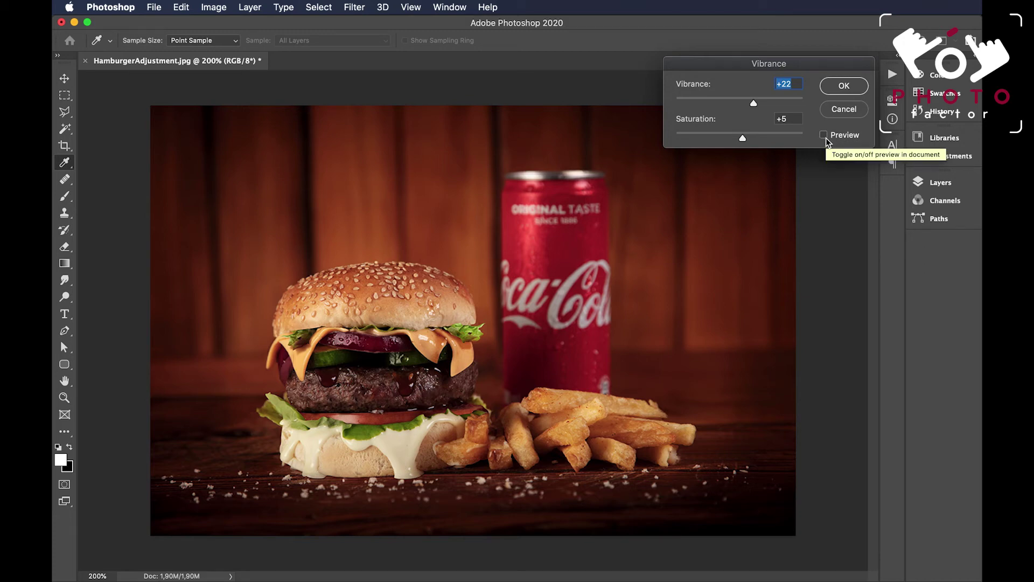
click(824, 135)
click(824, 135)
click(827, 138)
click(826, 138)
click(826, 138)
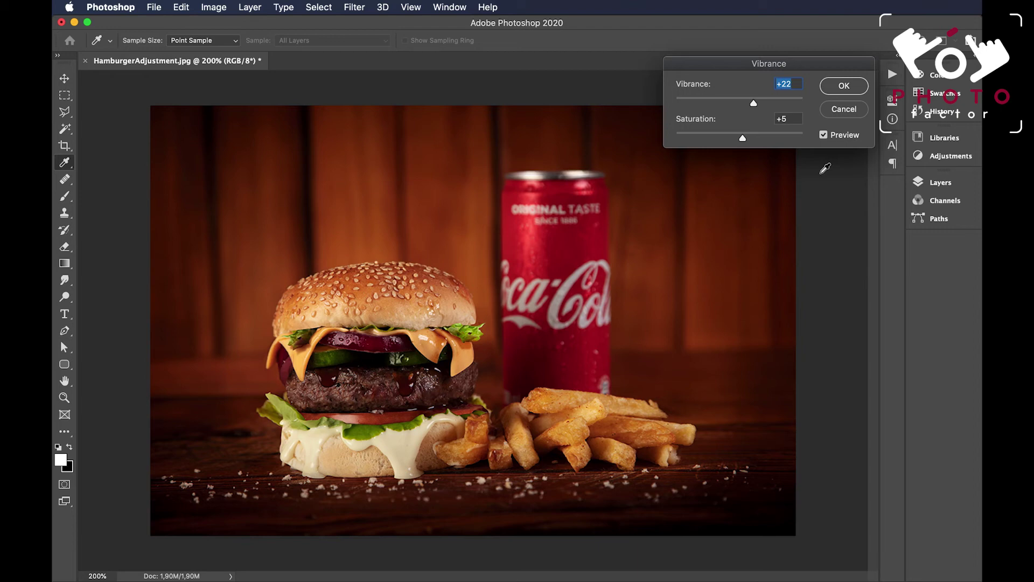
Step: Apply the Vibrance change and start a Save As copy named HamburgerAdjustment1.jpg
click(843, 85)
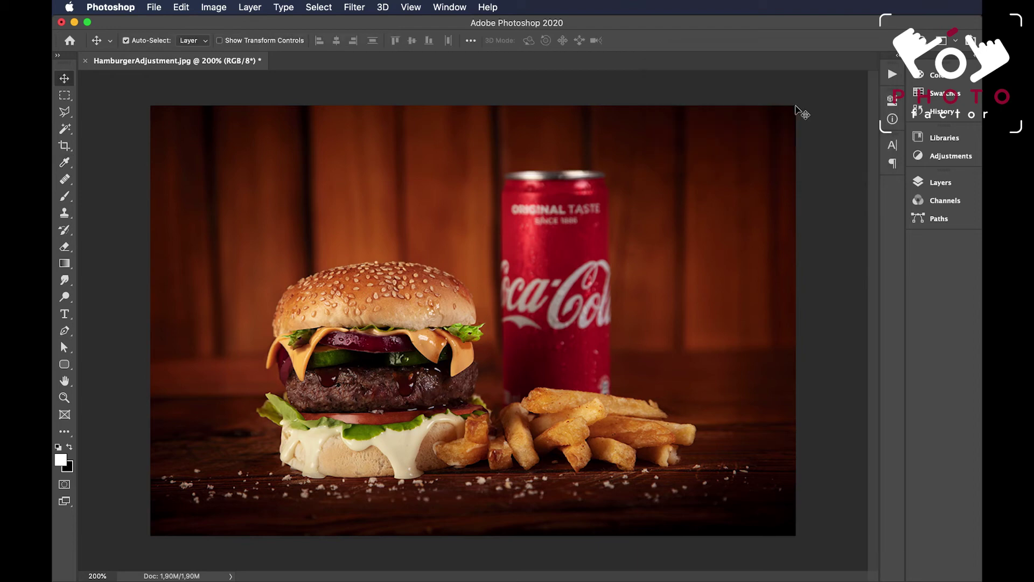
click(154, 7)
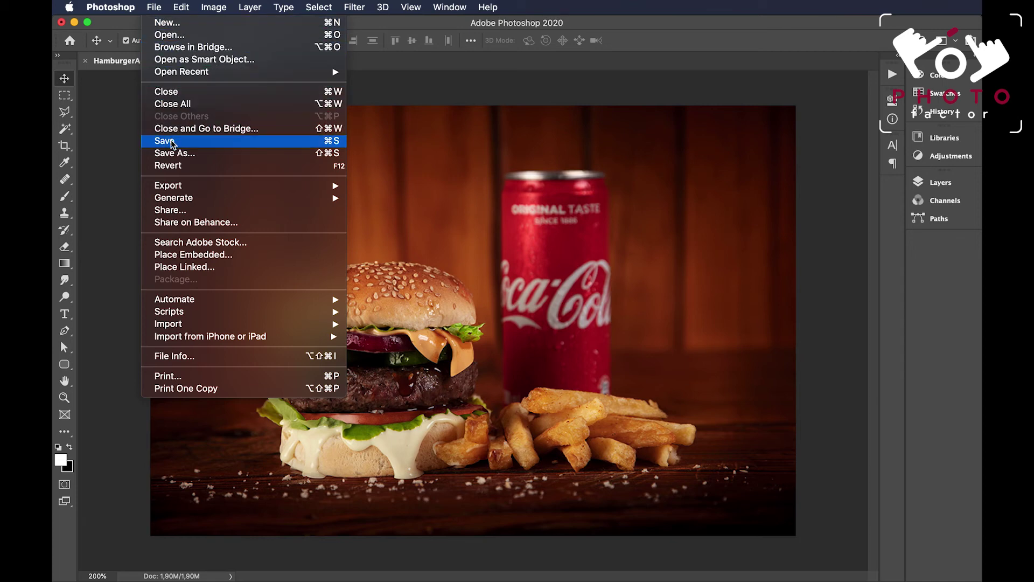
click(175, 154)
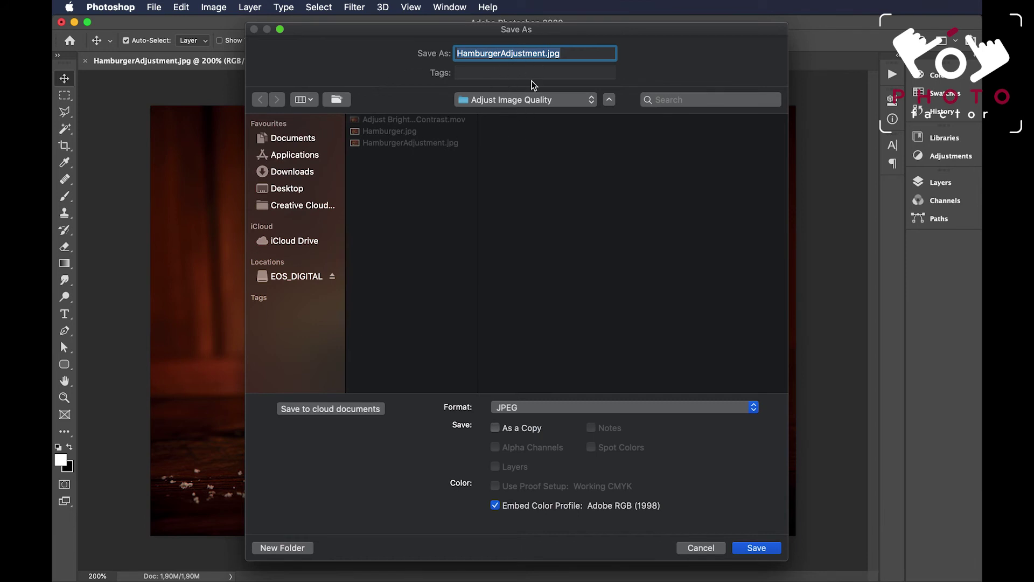
click(545, 54)
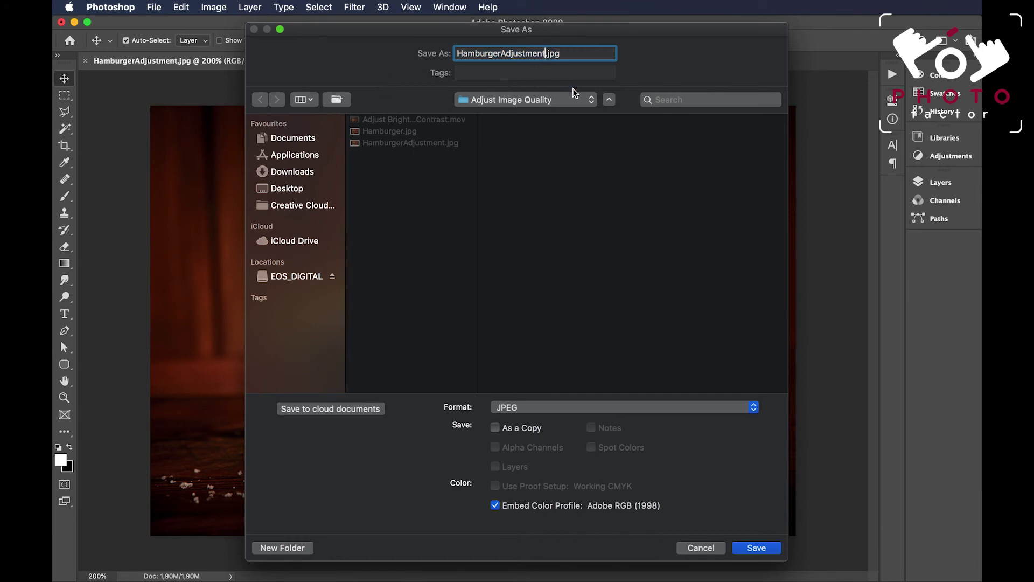
text(1)
Step: Save HamburgerAdjustment1.jpg, bringing up JPEG Options at Quality 12 (Maximum)
click(756, 547)
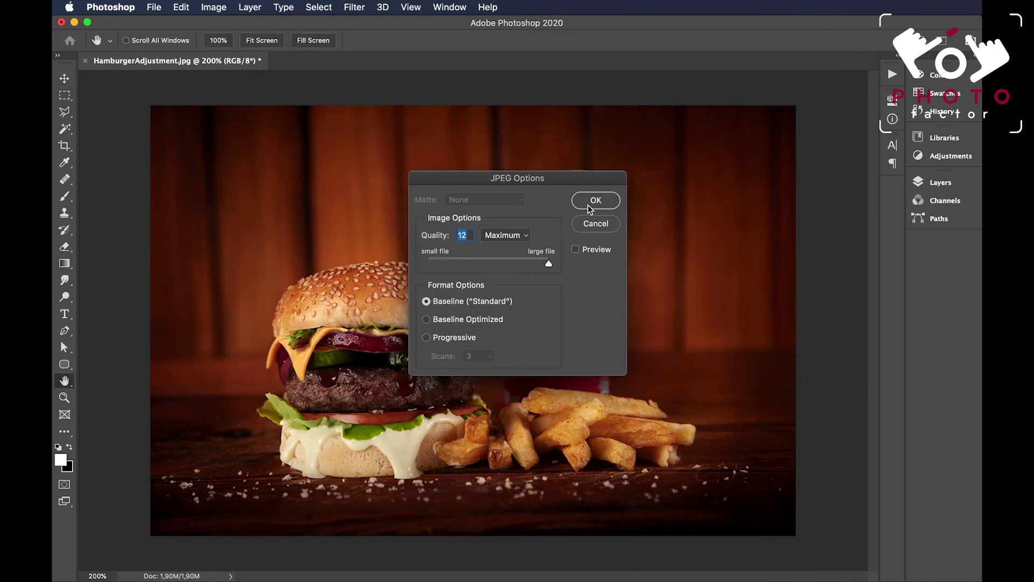